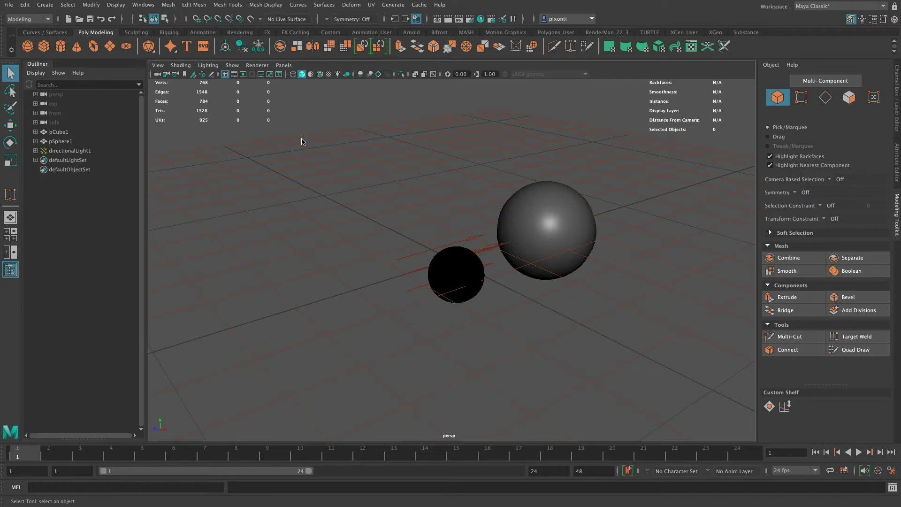
Step: Enable incremental save in the Save Scene options, limited to 20 increments, and save the scene
left_click(8, 5)
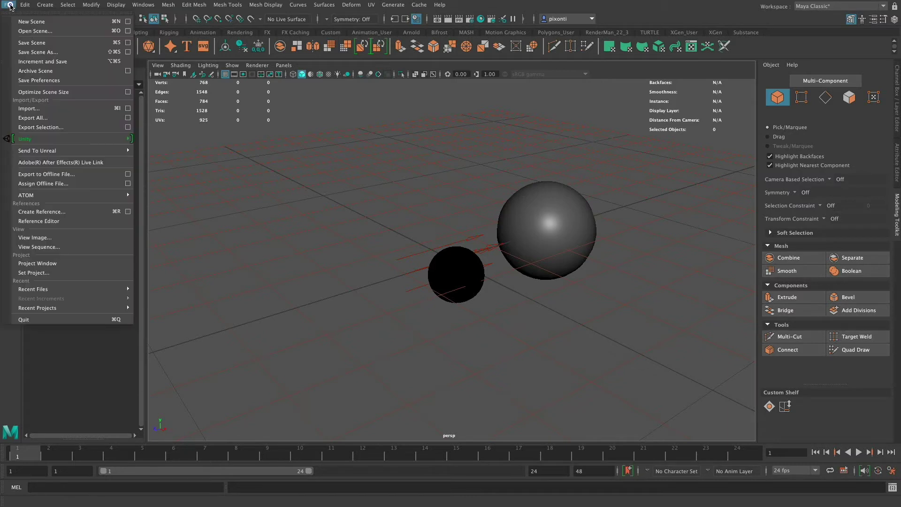
left_click(128, 43)
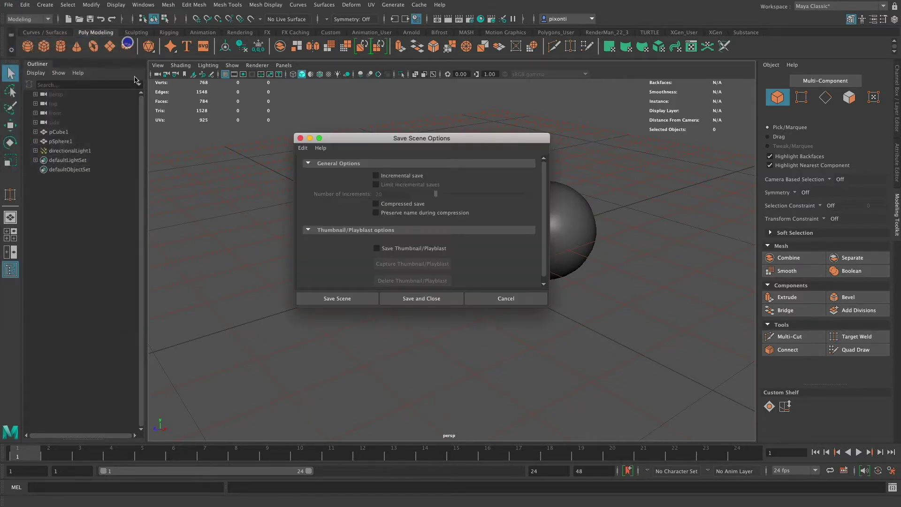
left_click(412, 176)
left_click(428, 187)
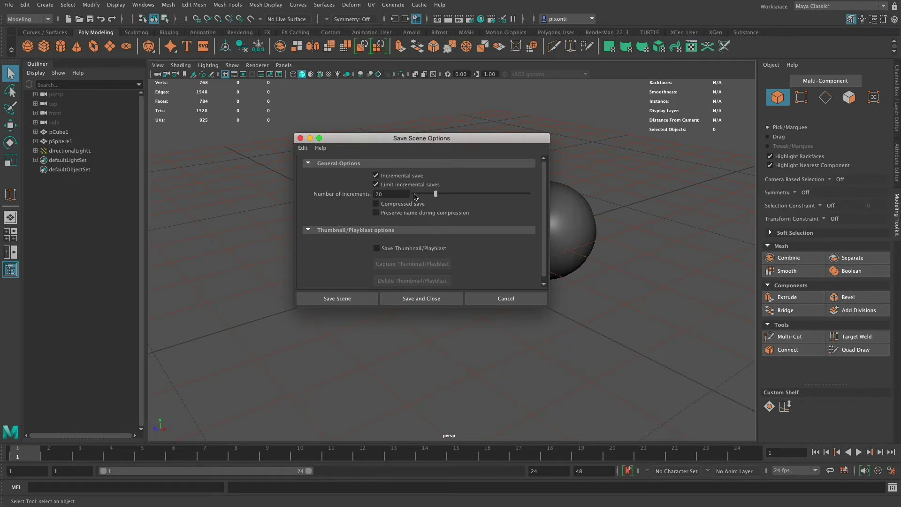
left_click_drag(406, 194, 371, 197)
left_click(384, 196)
left_click(350, 298)
left_click(355, 299)
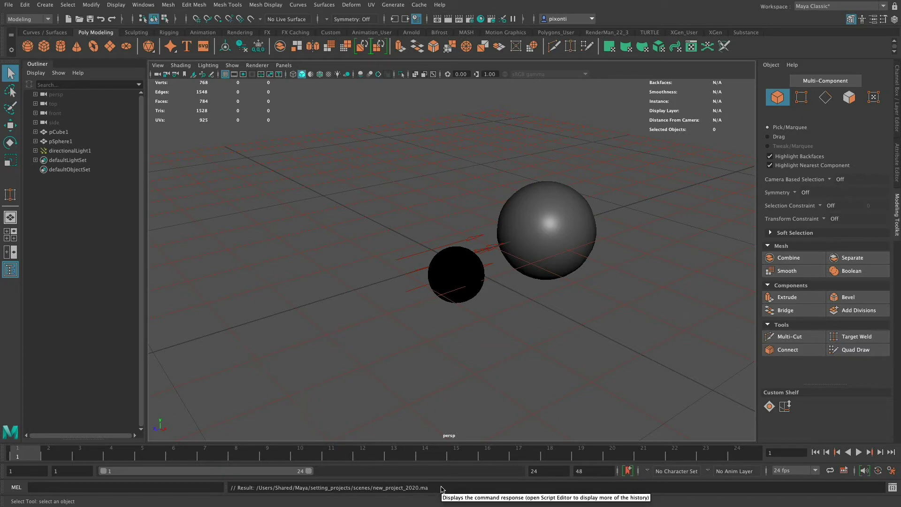
Step: Check the incremental backup file inside the incrementalSave/new_project_2020.ma folder using the Save As browser, and close it without saving
left_click(9, 5)
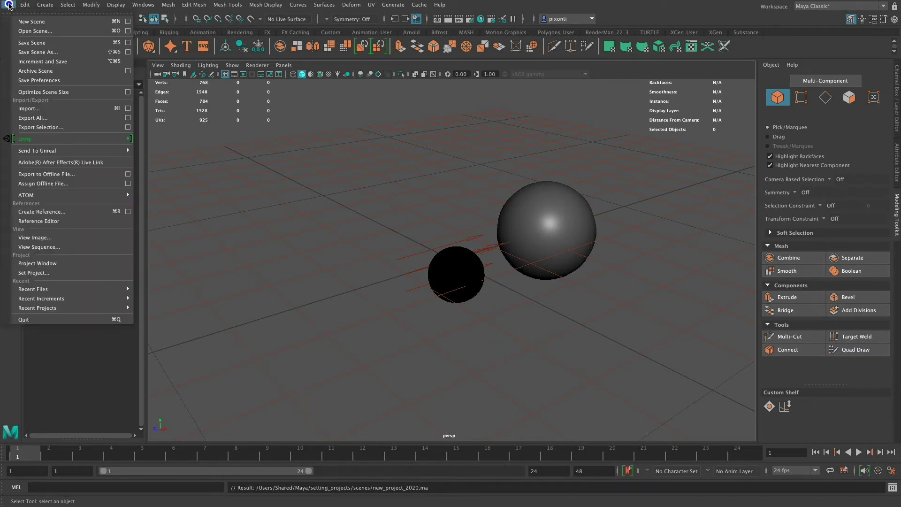
left_click(73, 52)
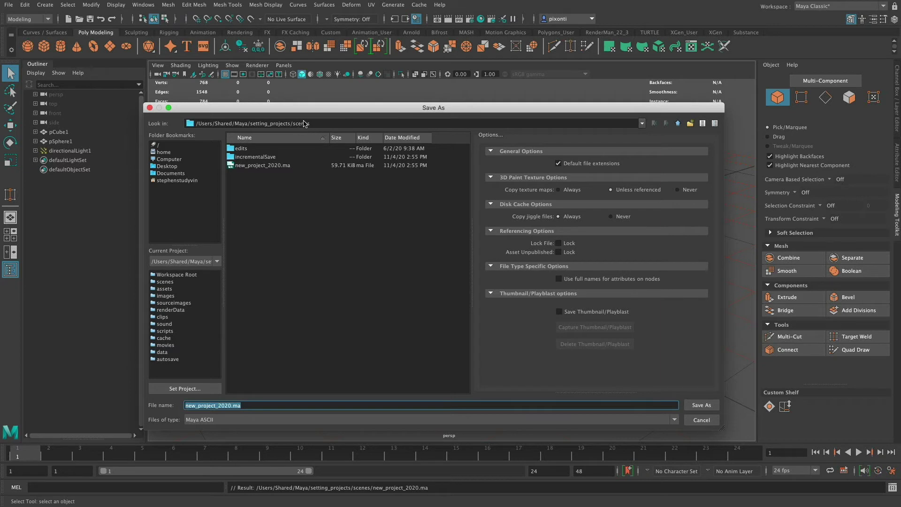
mouse_move(294, 123)
left_mouse_down()
mouse_move(317, 123)
mouse_move(290, 123)
left_mouse_up()
double_click(232, 158)
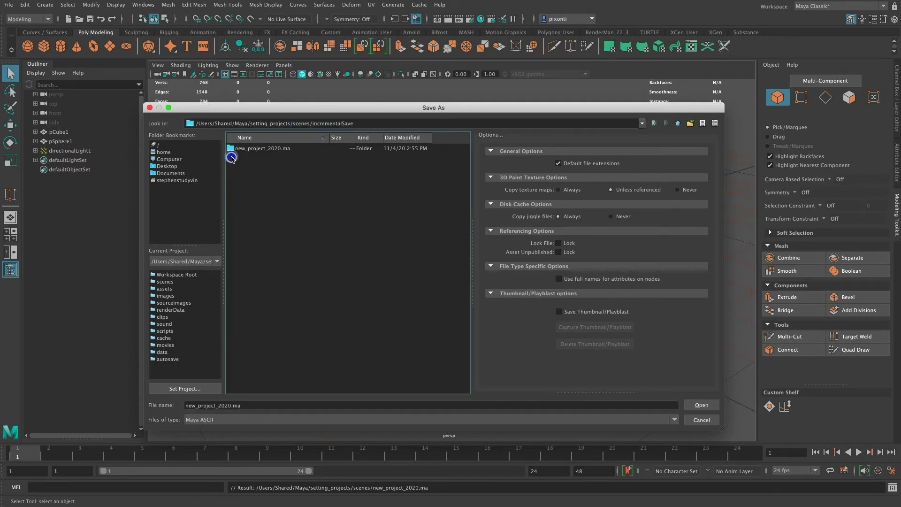
double_click(284, 150)
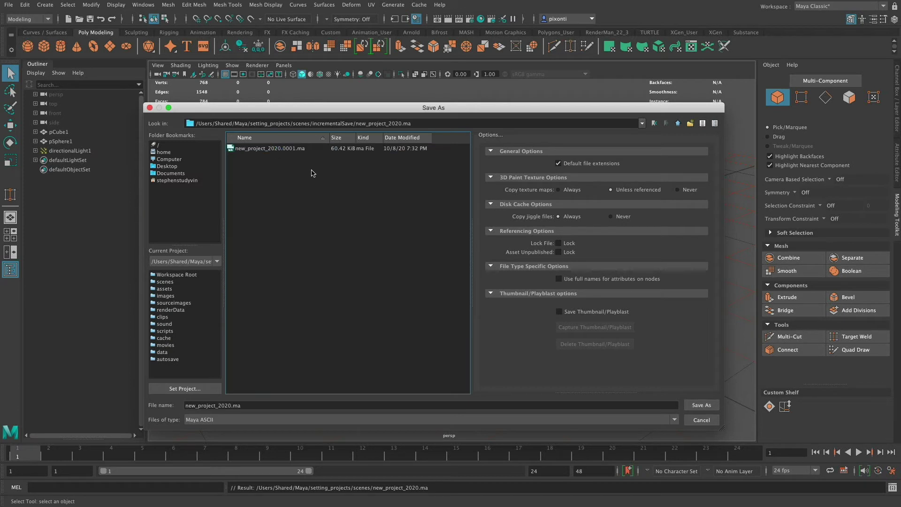
left_click(286, 149)
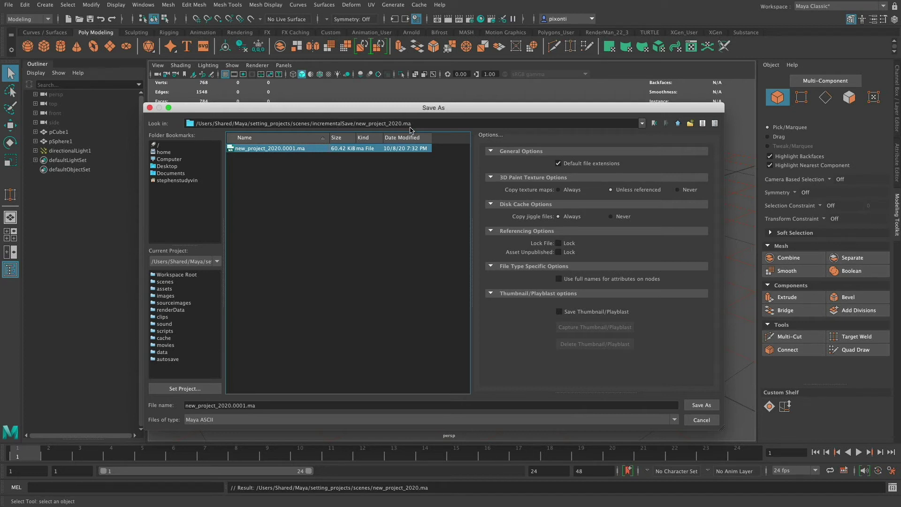
left_click_drag(357, 130, 415, 129)
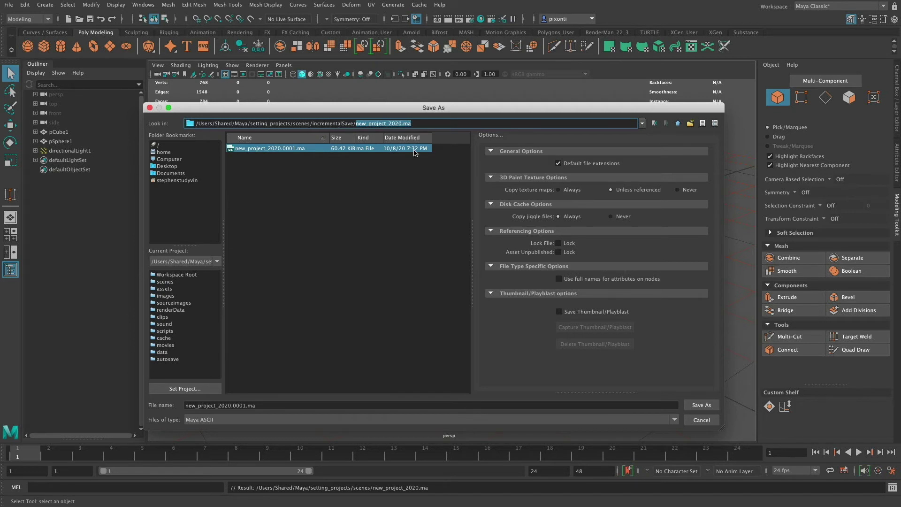
left_click_drag(266, 407, 163, 407)
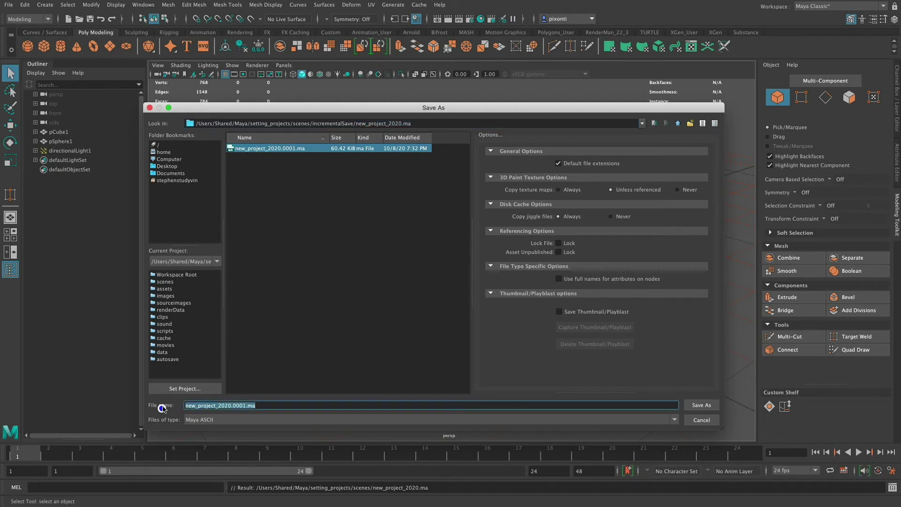
left_click(706, 422)
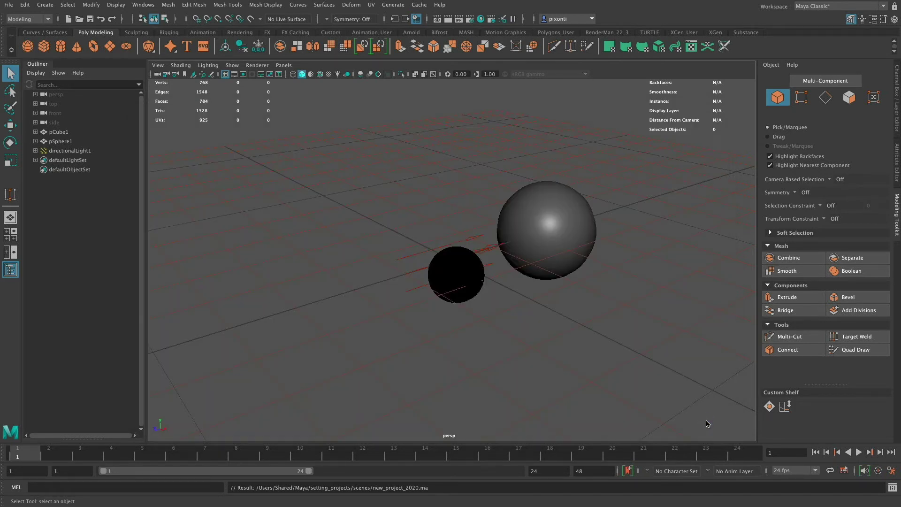
Step: Enable AutoSave in the Files/Projects preferences, with Prompt before save and Limit autosaves turned on
left_click(146, 6)
mouse_move(197, 93)
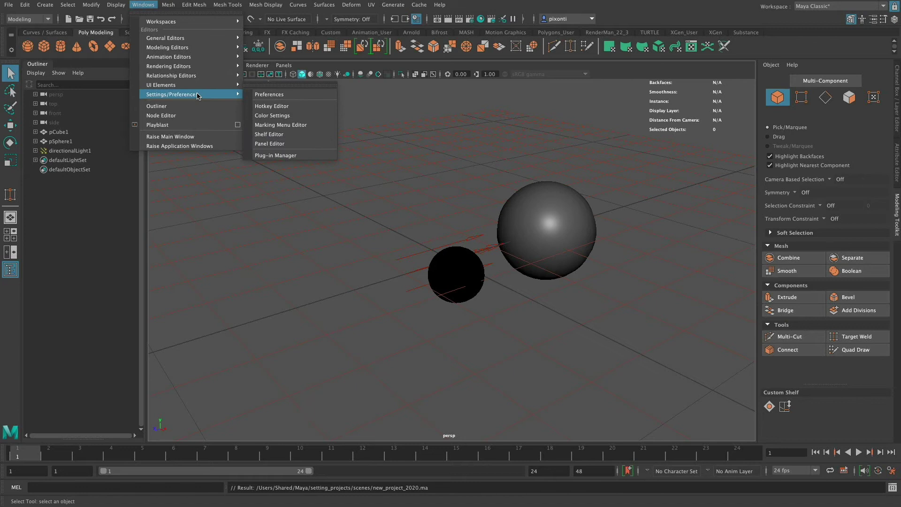
left_click(280, 94)
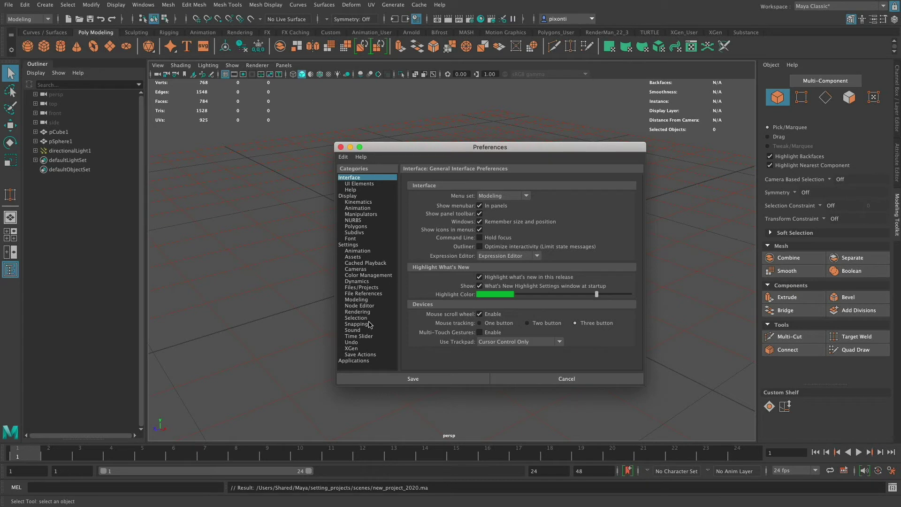
left_click(374, 288)
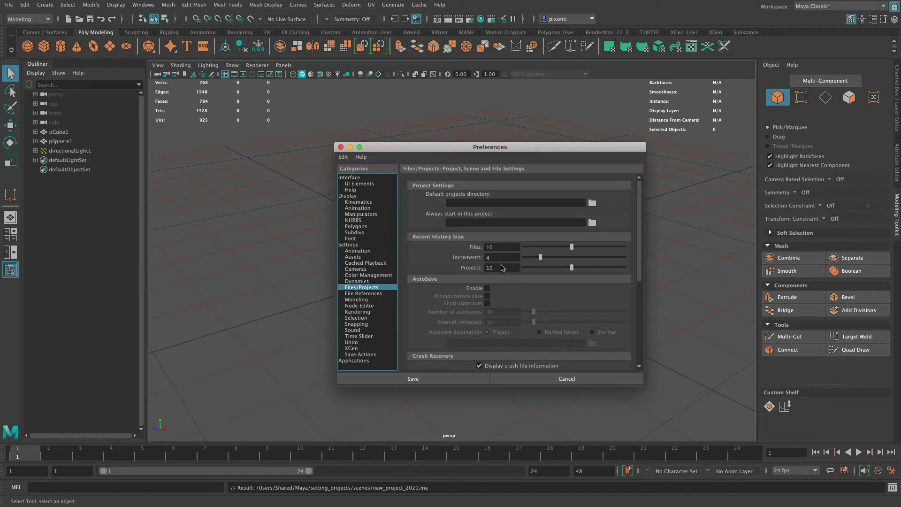
left_click(489, 289)
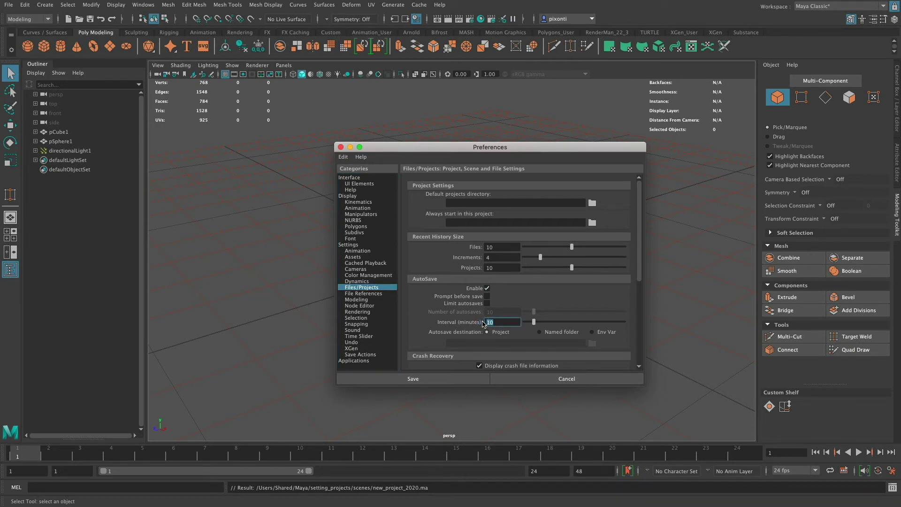
left_click(487, 297)
left_click(487, 296)
left_click(488, 304)
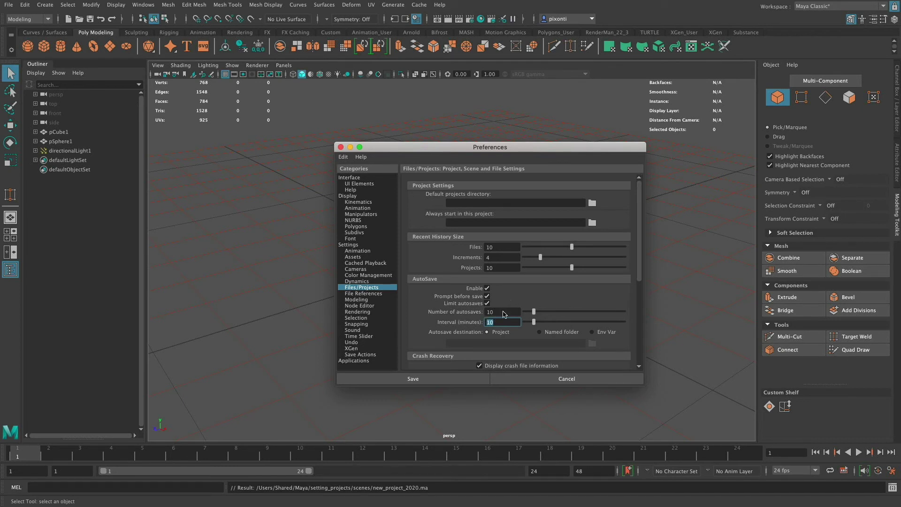
Step: Set the autosave destination to Project and save the preferences
double_click(499, 312)
left_click(568, 331)
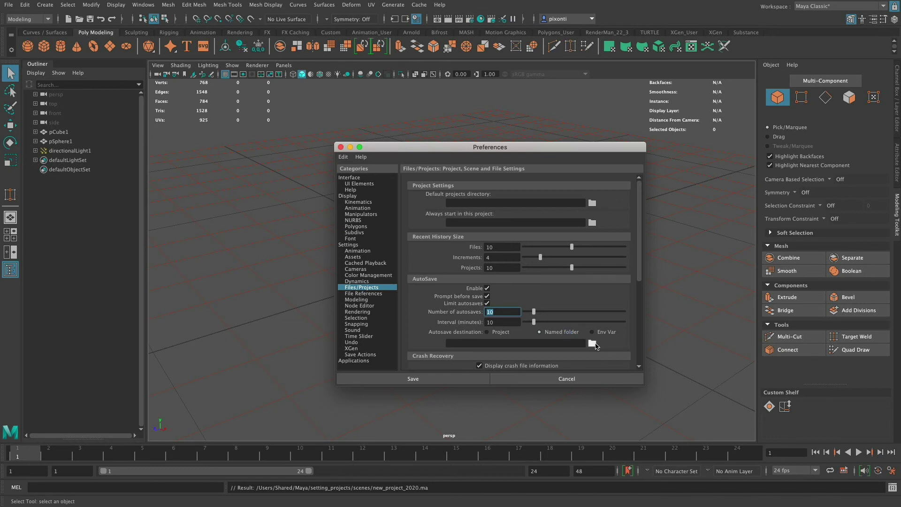
left_click(603, 334)
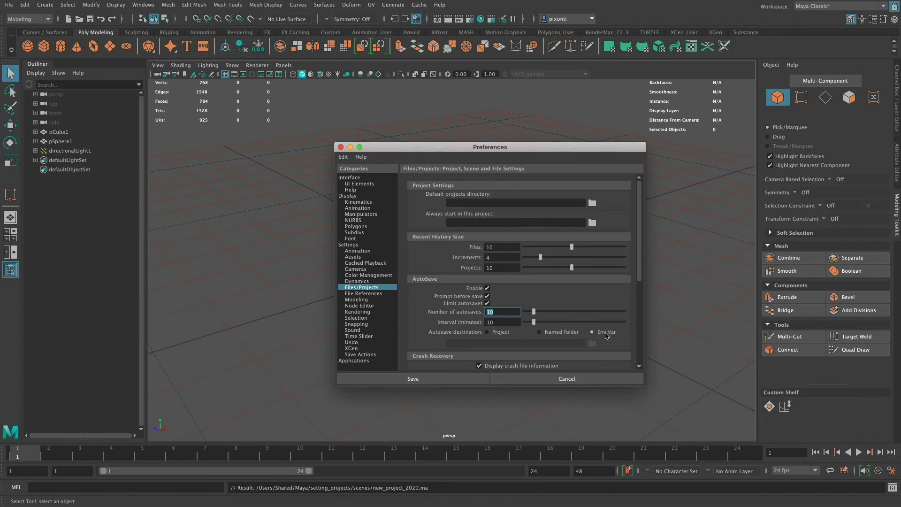
left_click(488, 333)
left_click(407, 380)
Step: Inspect the project's autosave folder under the workspace root in the Open dialog, and cancel without opening a scene
left_click(9, 6)
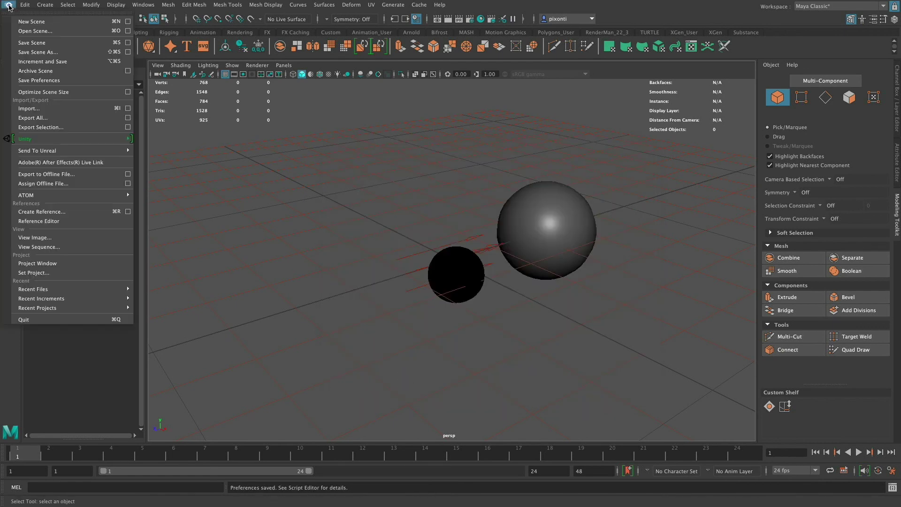
left_click(73, 31)
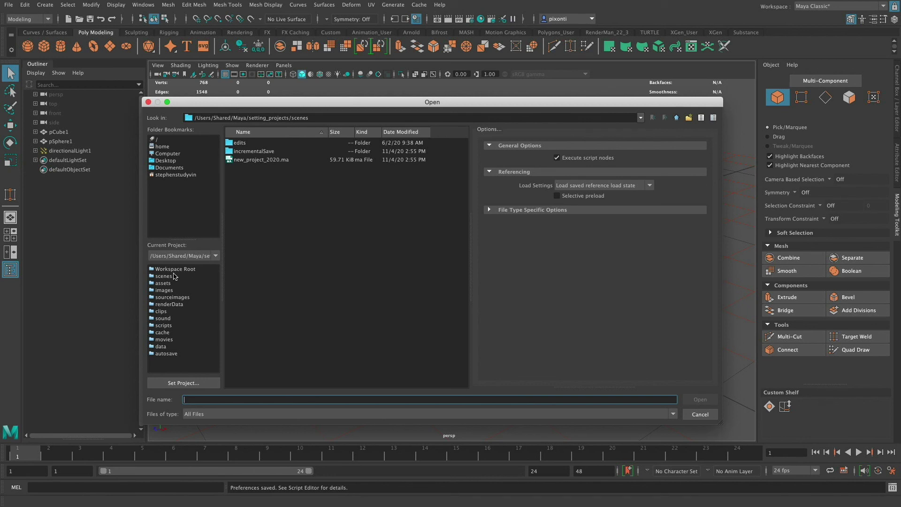
left_click(188, 270)
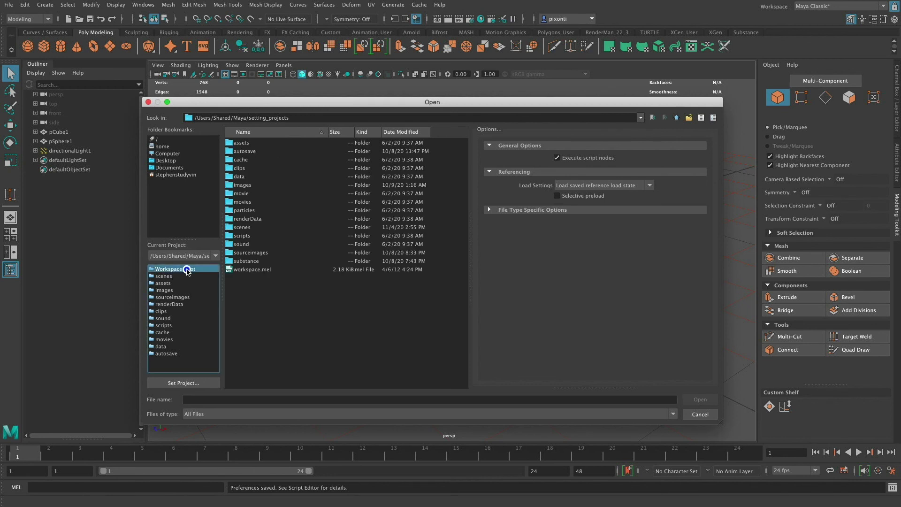
double_click(253, 153)
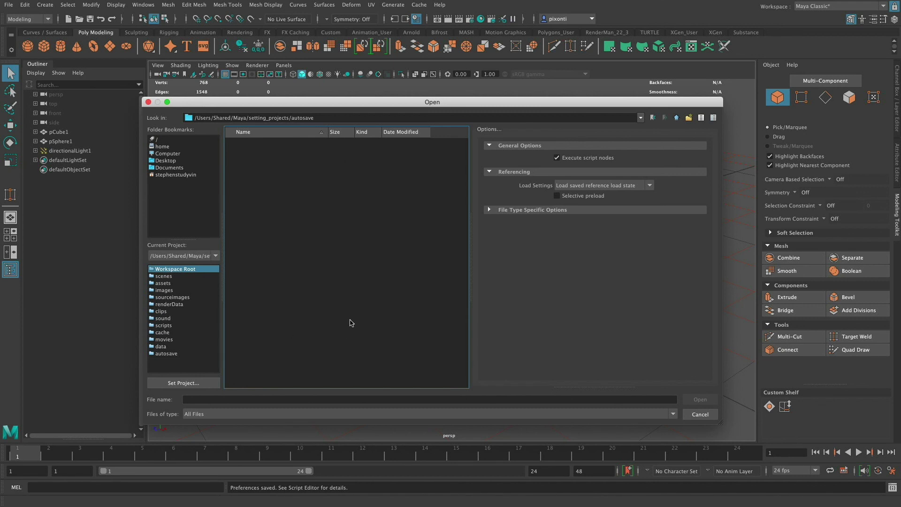
left_click(700, 414)
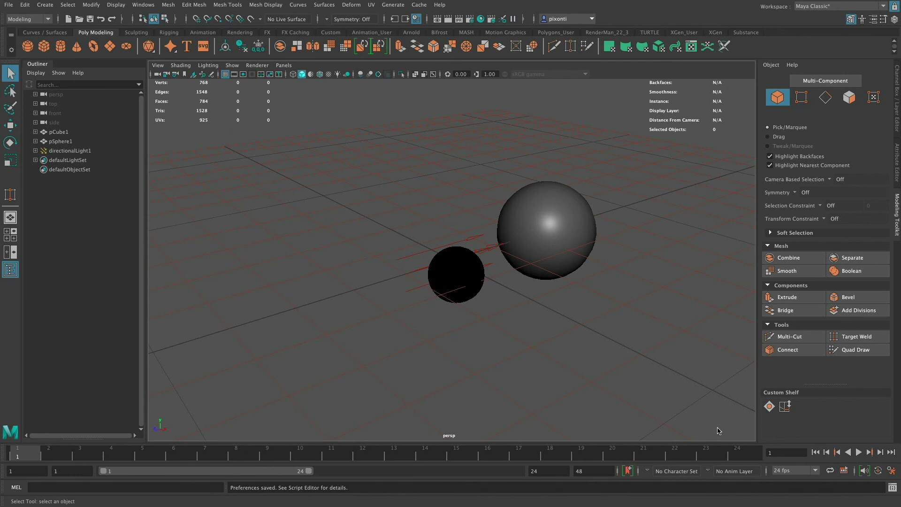